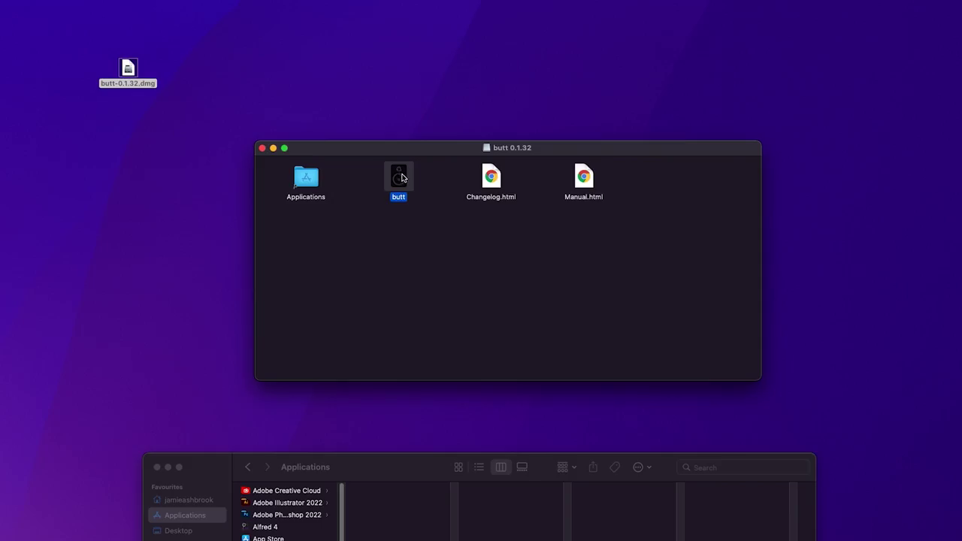
Install butt into the Applications folder and launch it from there.
left_click_drag(402, 177, 306, 178)
left_click(222, 235)
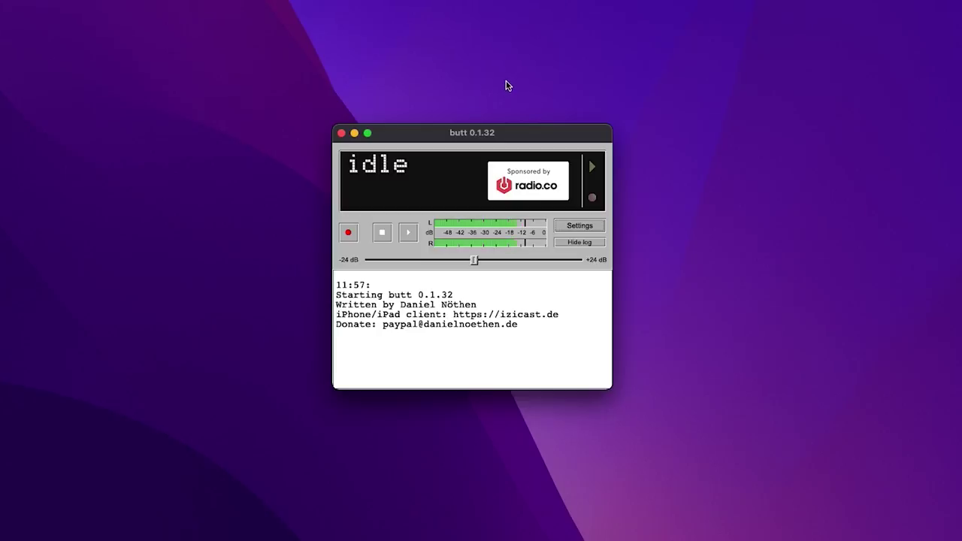
Add a Radio.co server in butt's settings and authorize access to the Radio.co account.
left_click(583, 226)
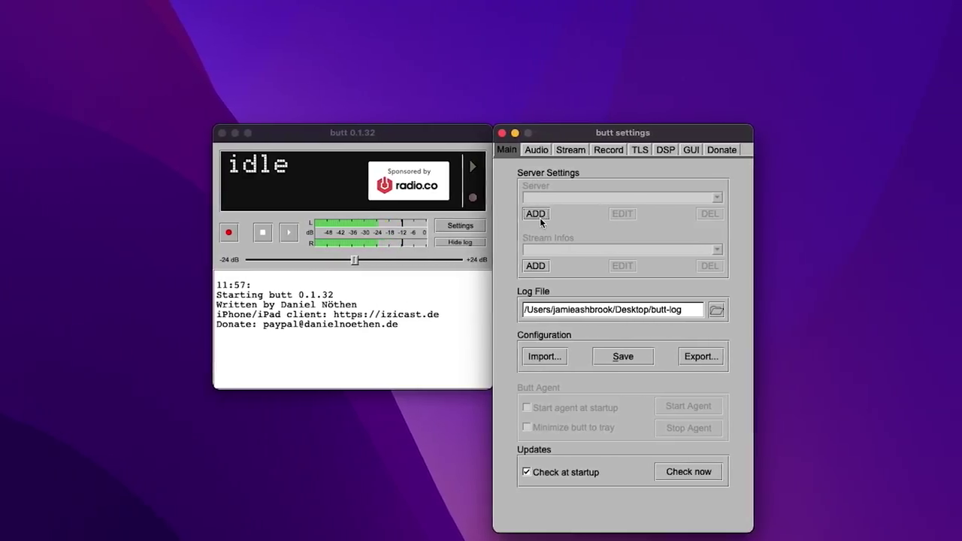
left_click(536, 214)
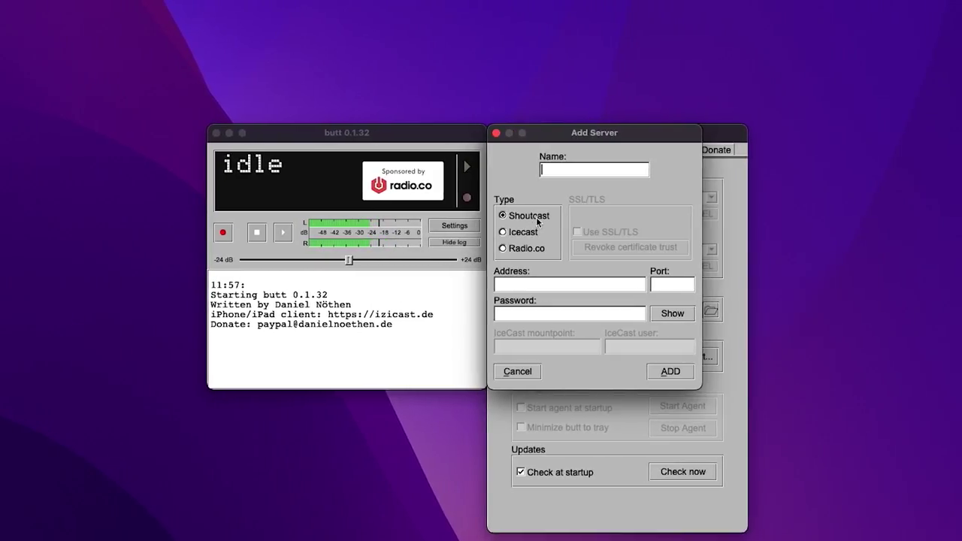
left_click(503, 249)
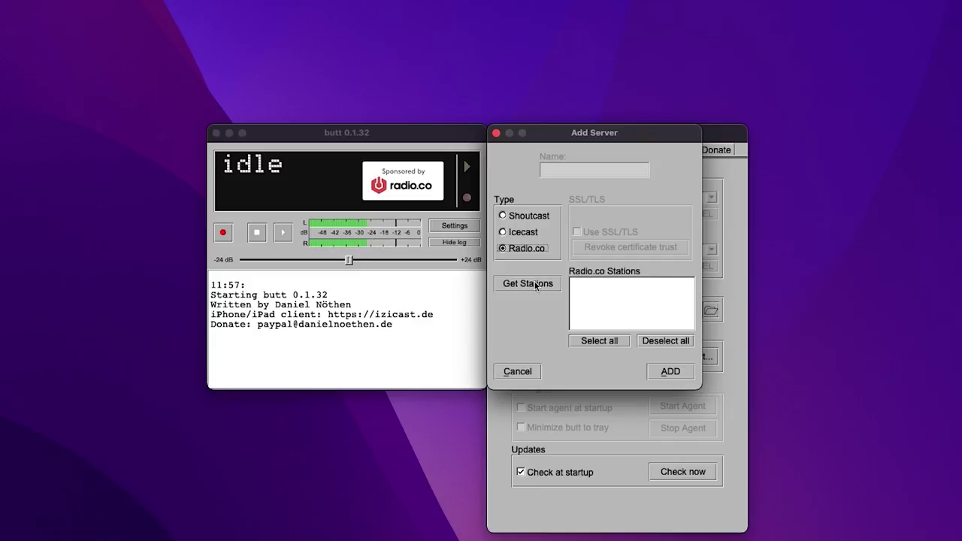
left_click(535, 285)
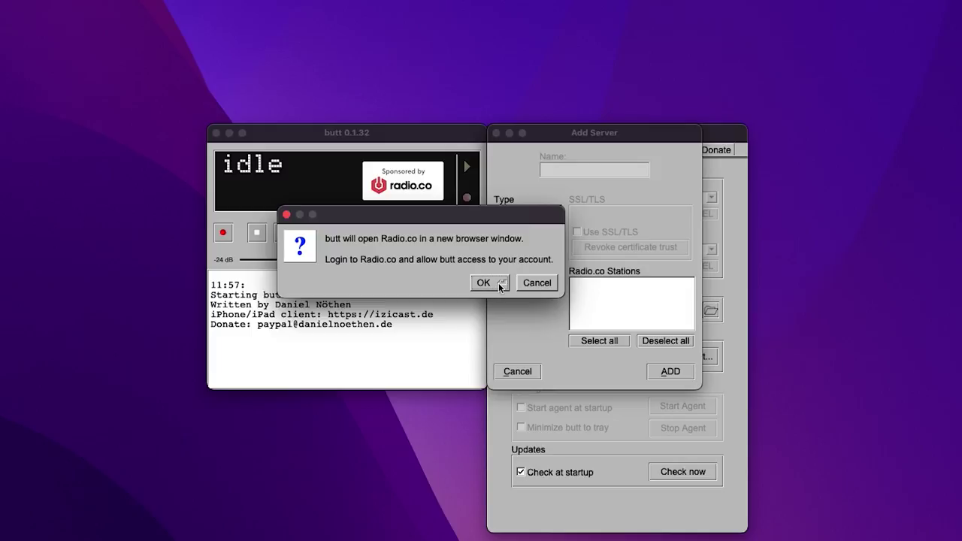
left_click(482, 284)
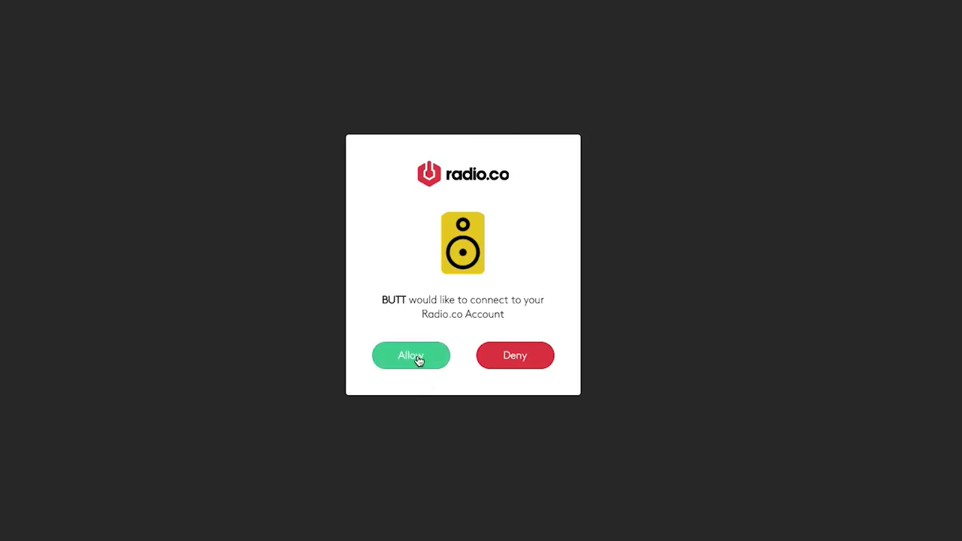
left_click(418, 357)
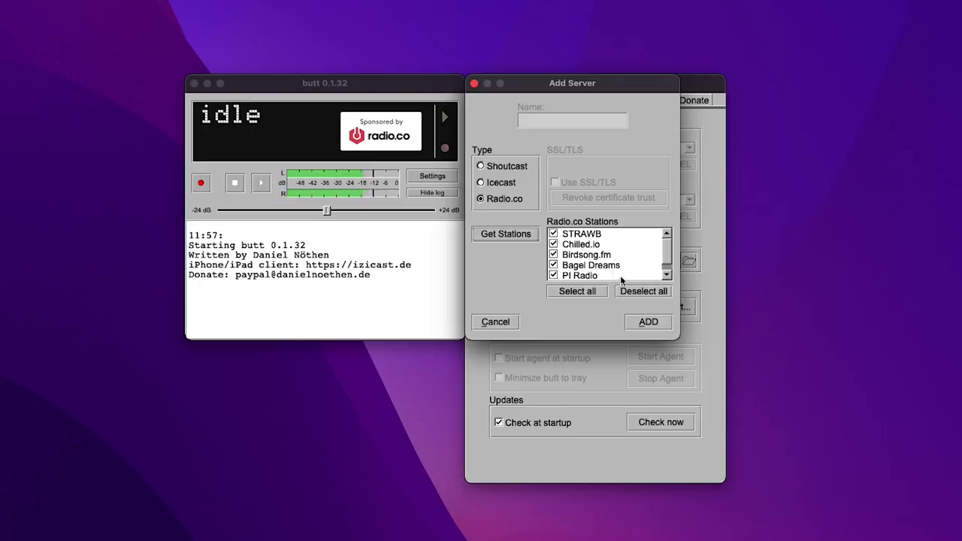
Select only the PI Radio station and add it as the server.
left_click(639, 292)
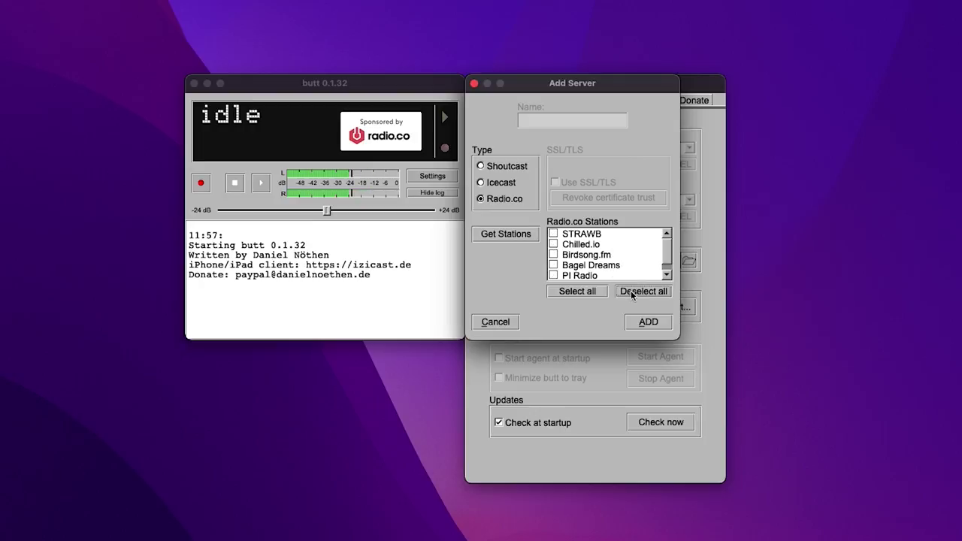
left_click(554, 275)
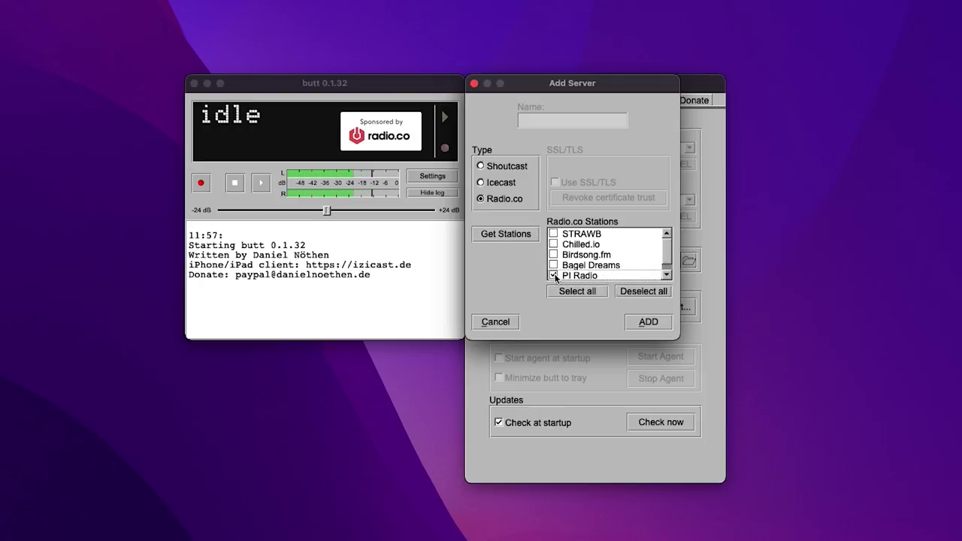
left_click(648, 322)
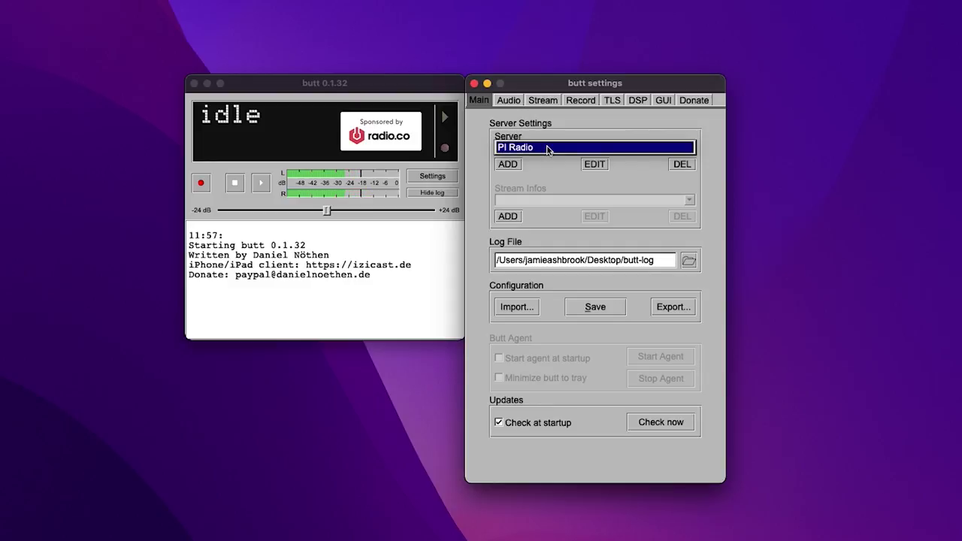
left_click(547, 148)
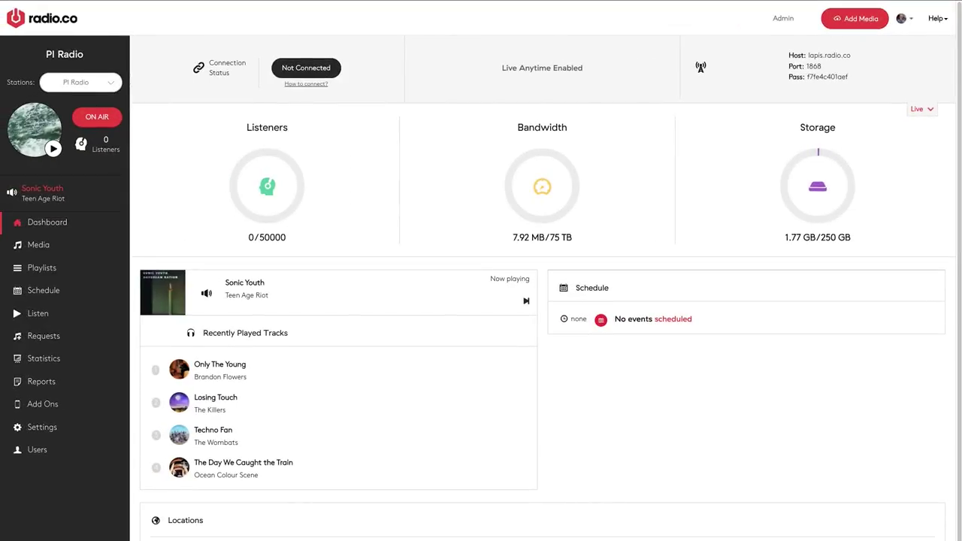
Open the PI Radio station's Broadcast settings in Radio.co.
left_click(43, 428)
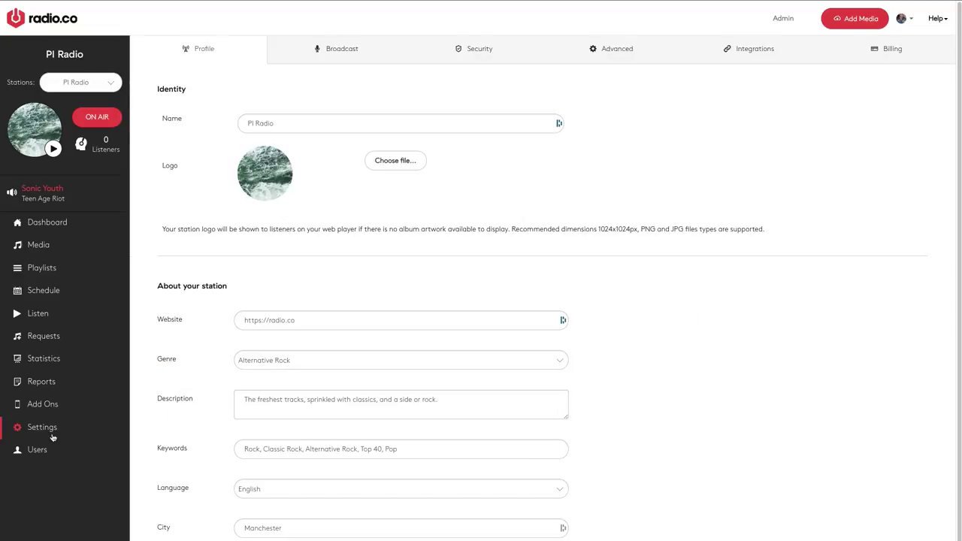
left_click(327, 62)
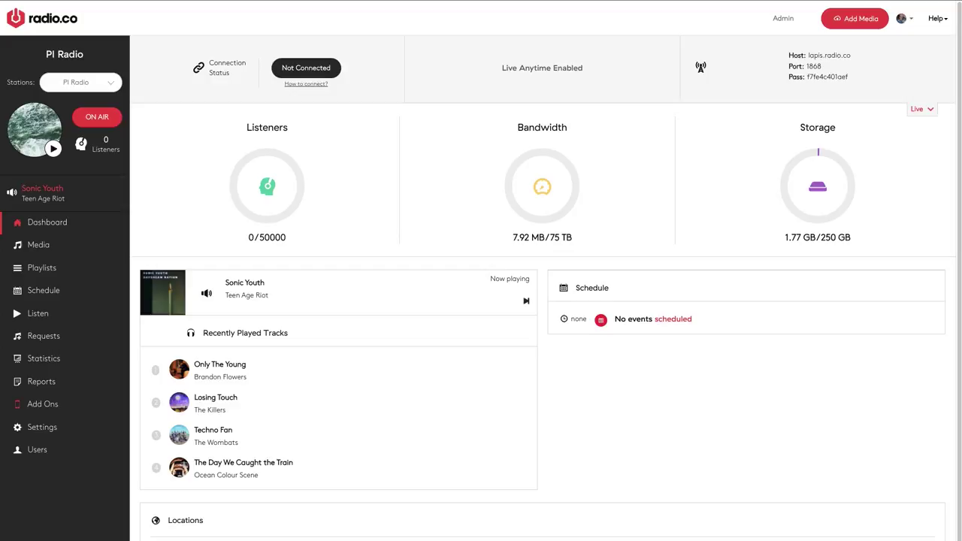
Create a new Wednesday live slot on the schedule calendar, ending at 1:30.
left_click(62, 292)
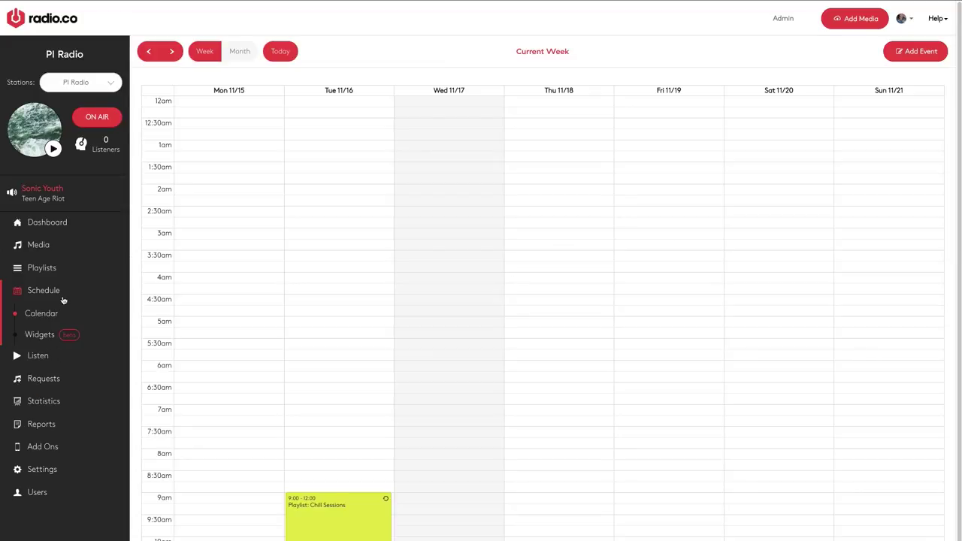
scroll(430, 223, "down", 5)
left_click_drag(434, 216, 436, 284)
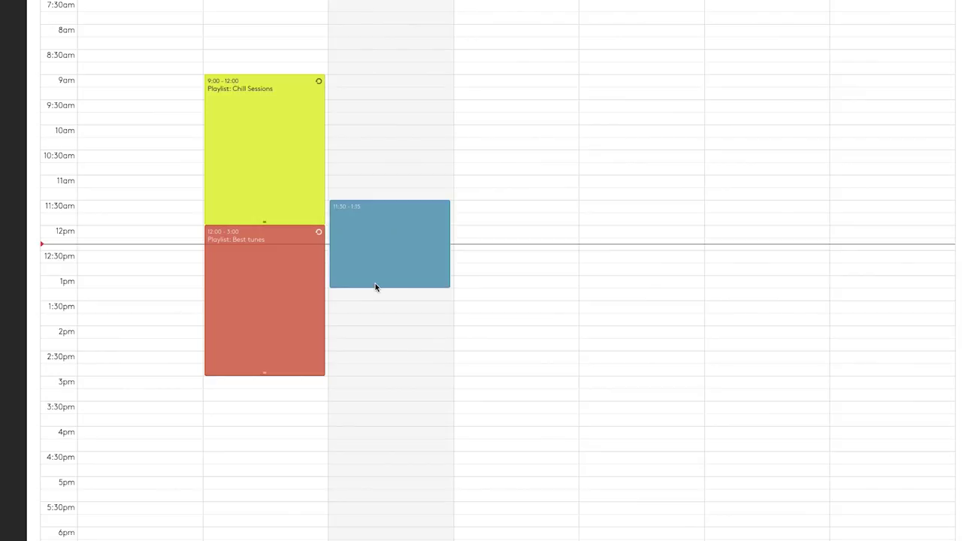
left_click_drag(376, 286, 375, 294)
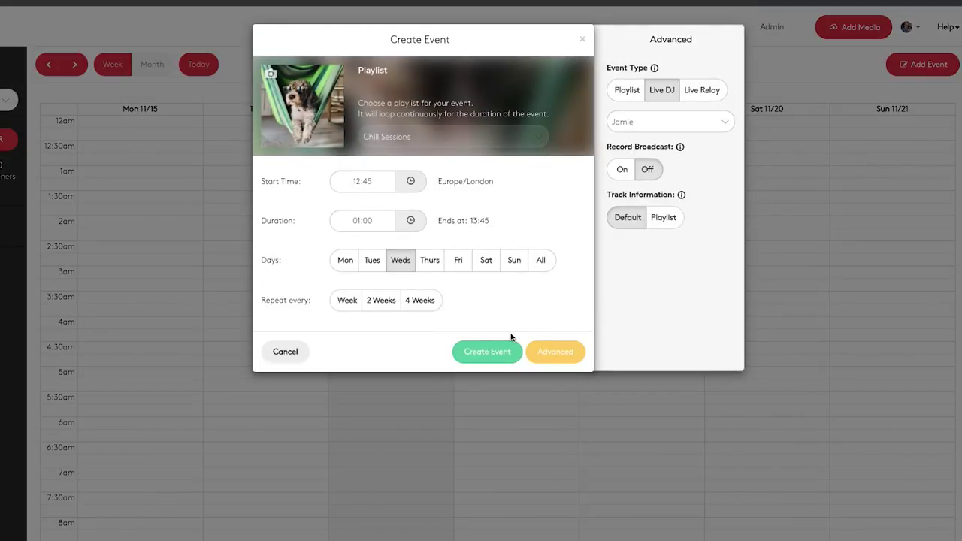
Keep the current DJ for the live event and return to the PI Radio dashboard.
left_click(703, 122)
left_click(672, 165)
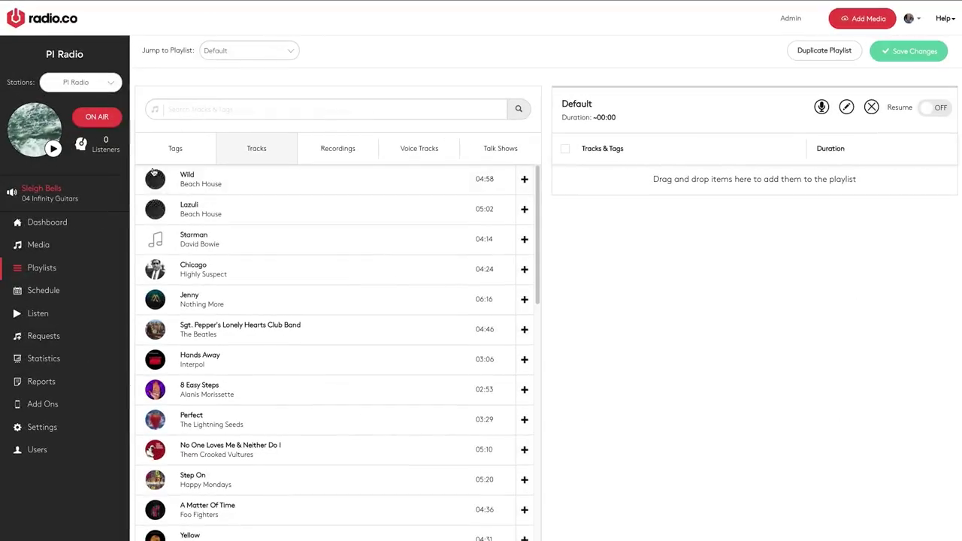
left_click(248, 50)
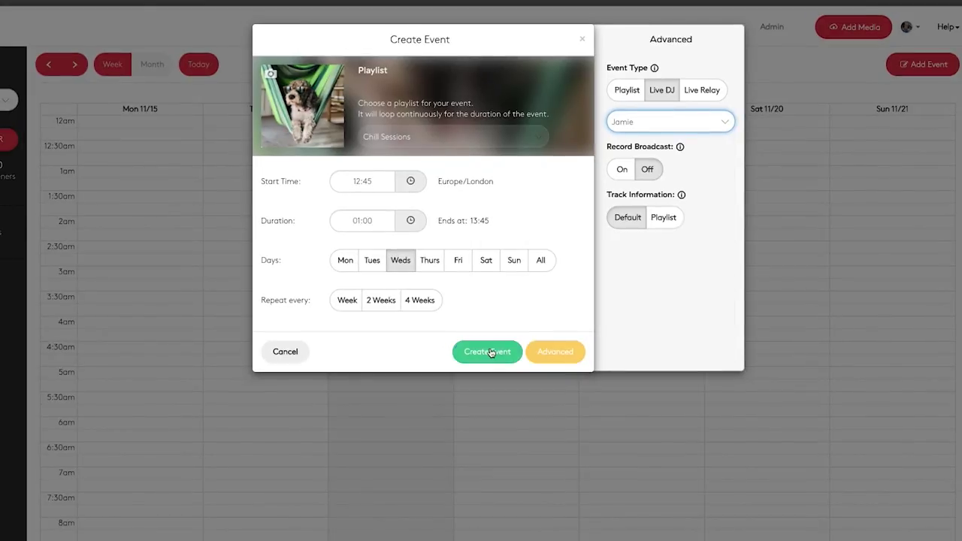
left_click(490, 352)
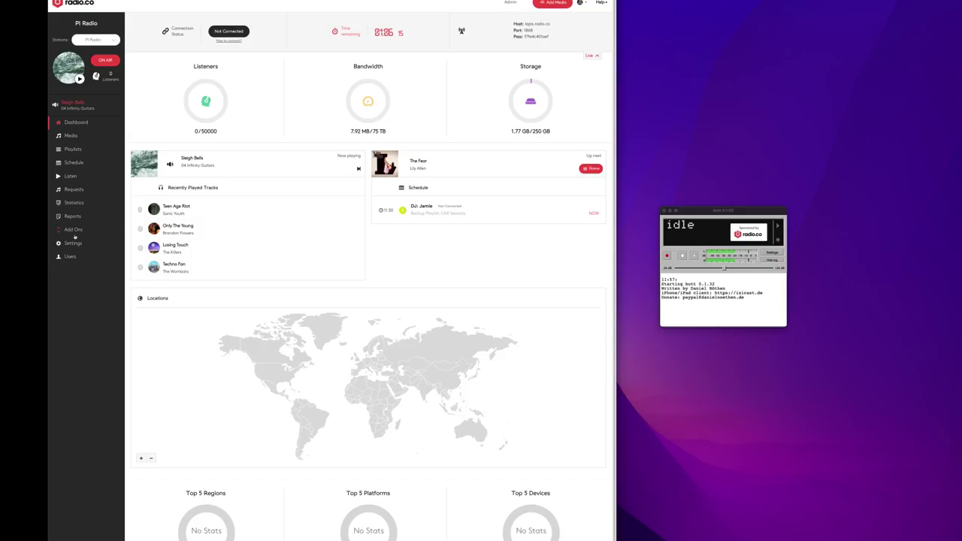
Show the station's Broadcast settings with the encoder connection details.
left_click(73, 242)
left_click(250, 20)
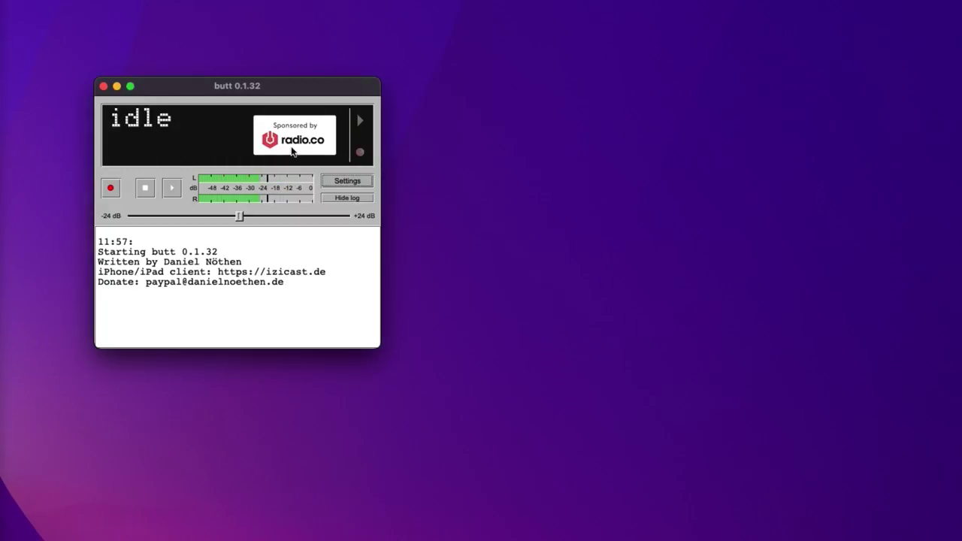
Keep butt's audio input on 0: Default PCM device with MP3 at 320k, then view Stream options.
left_click(335, 178)
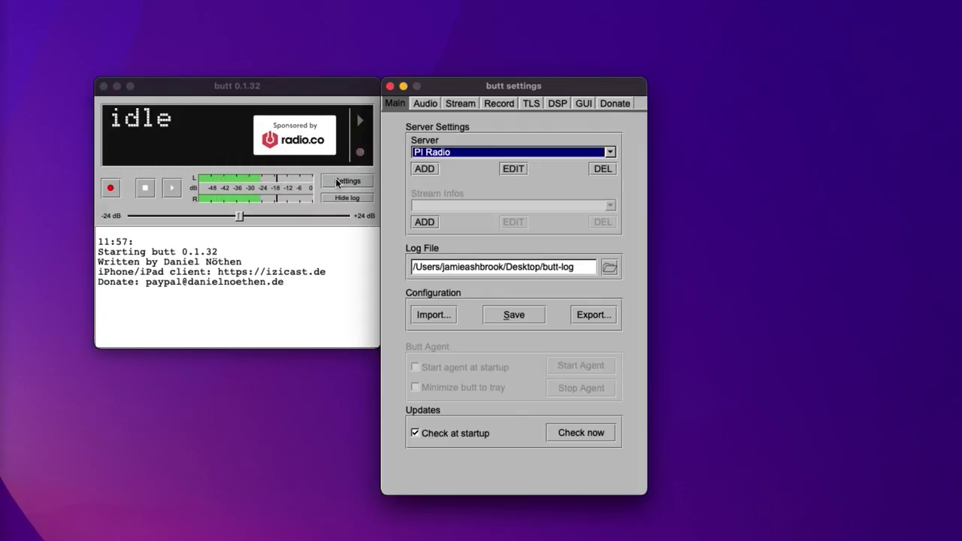
left_click(425, 105)
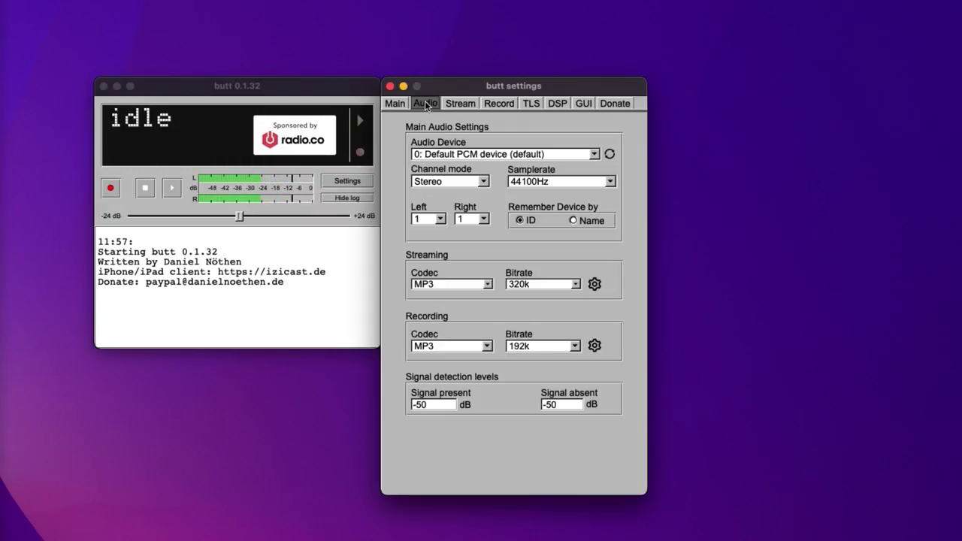
left_click(595, 156)
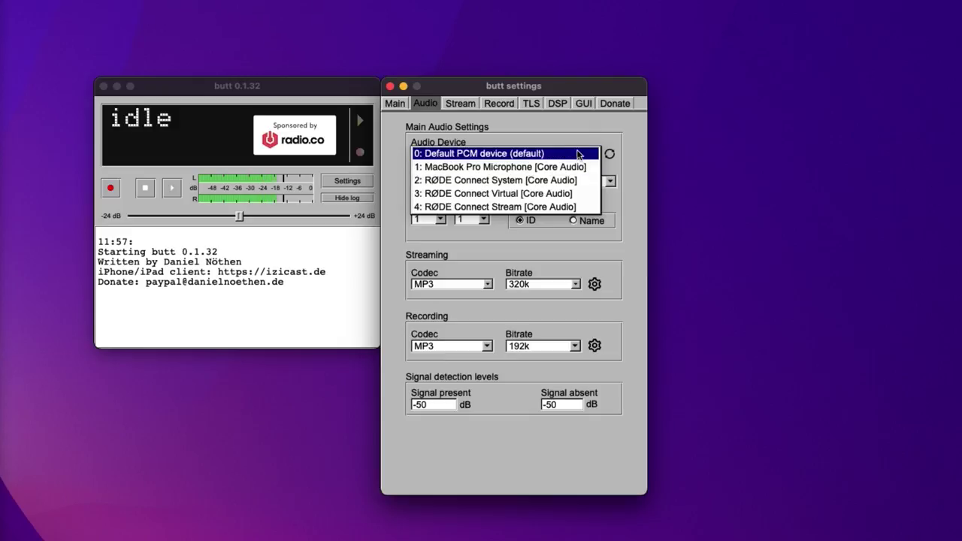
left_click(579, 155)
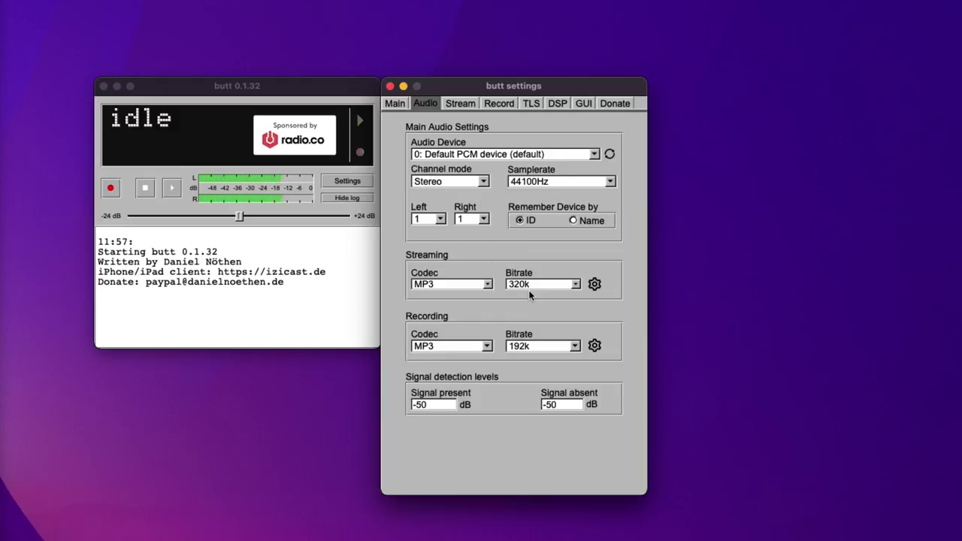
left_click(458, 104)
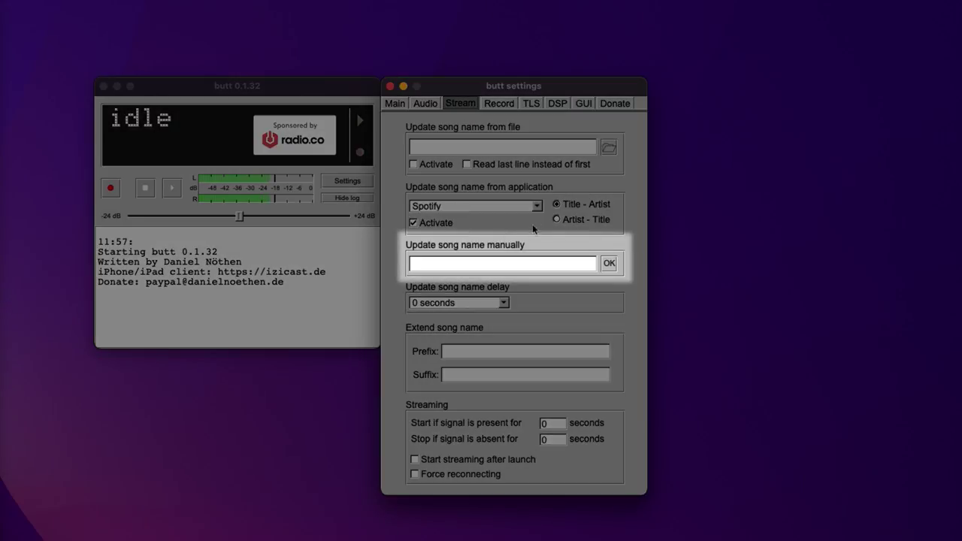
Pick VOX, deactivate app song names, and apply the manual song name 'Jamie's Show | PI Radio'.
left_click(536, 207)
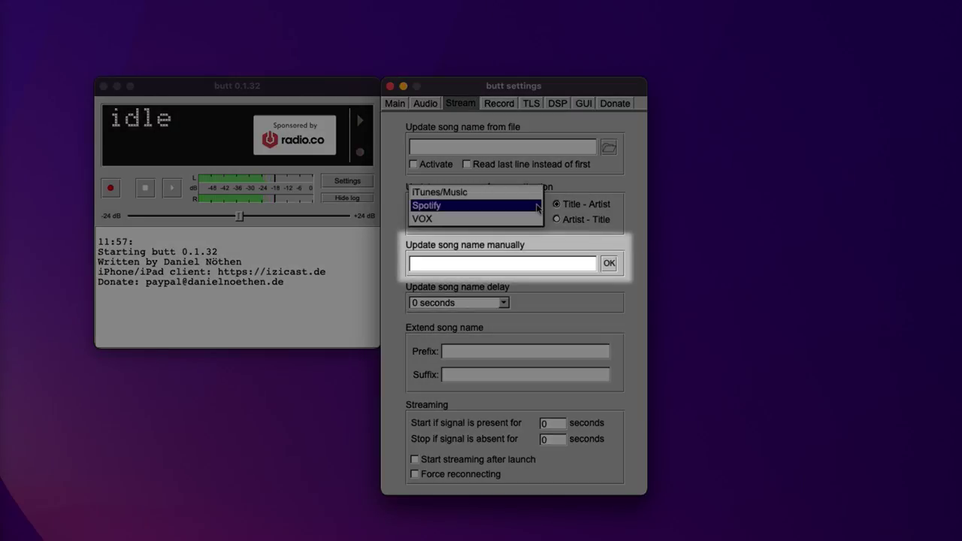
left_click(524, 221)
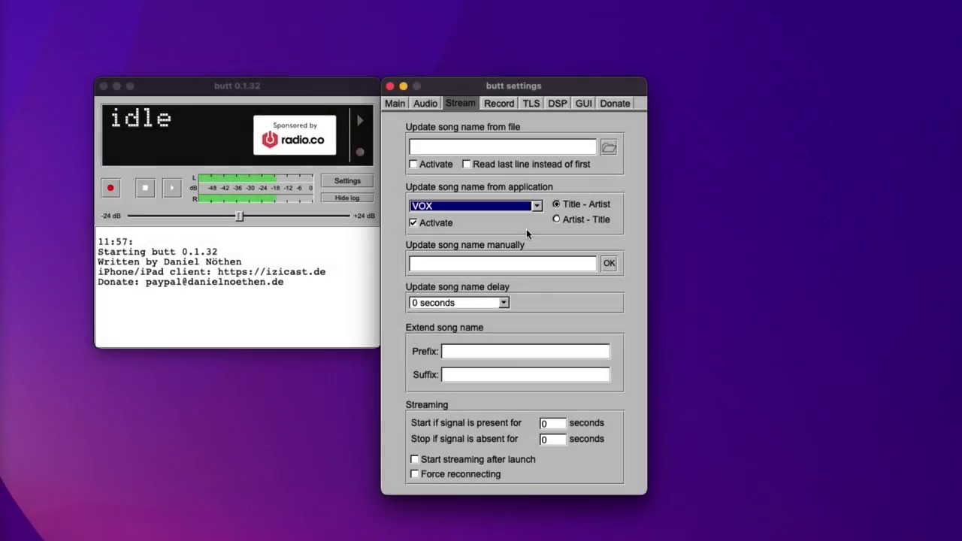
left_click(413, 222)
left_click(496, 263)
type("Jamie's Show")
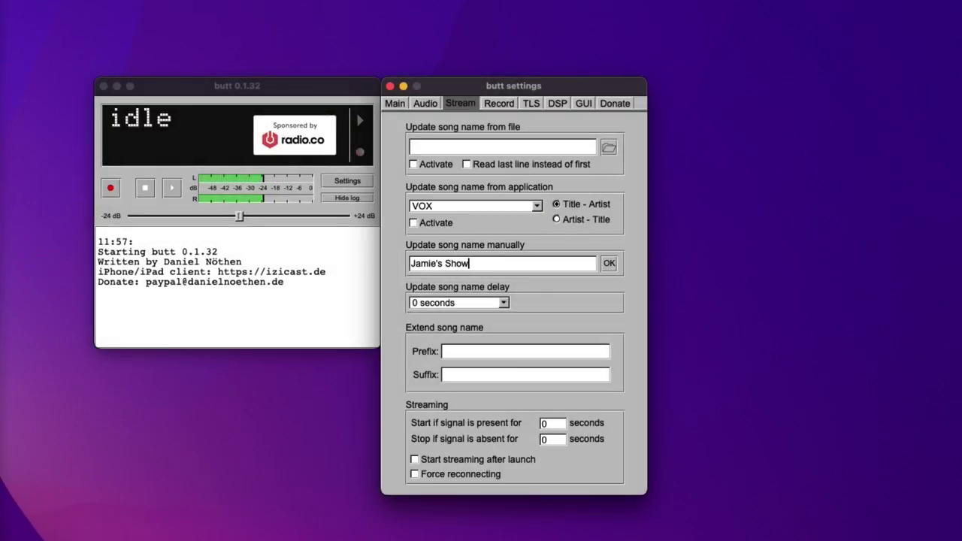
type(" | PI Radio")
left_click(609, 265)
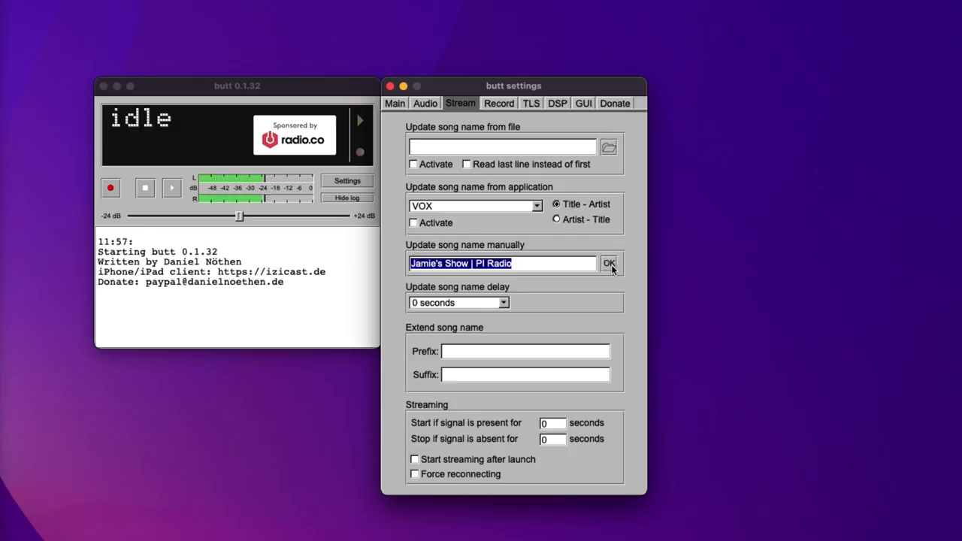
left_click(557, 265)
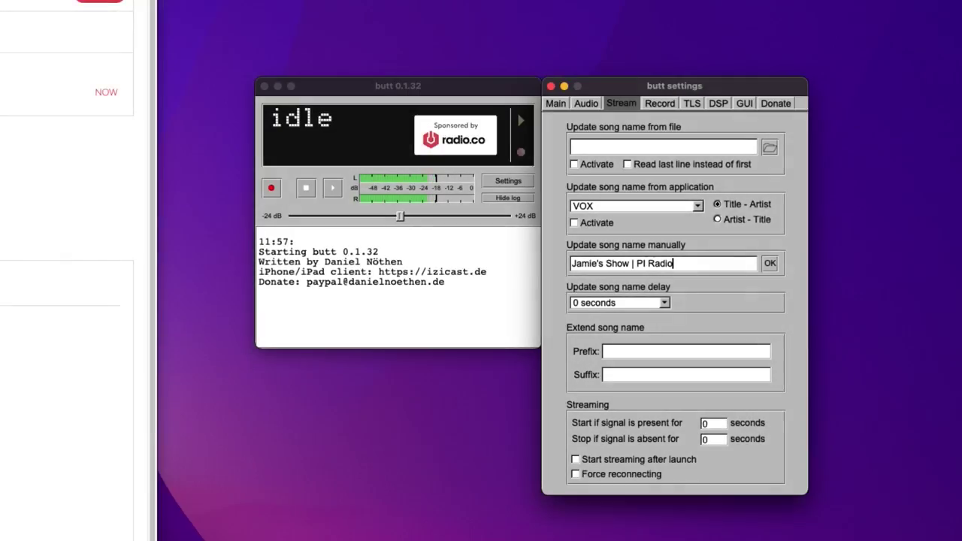
Start streaming to PI Radio and send the manual song name to the live stream.
left_click(330, 188)
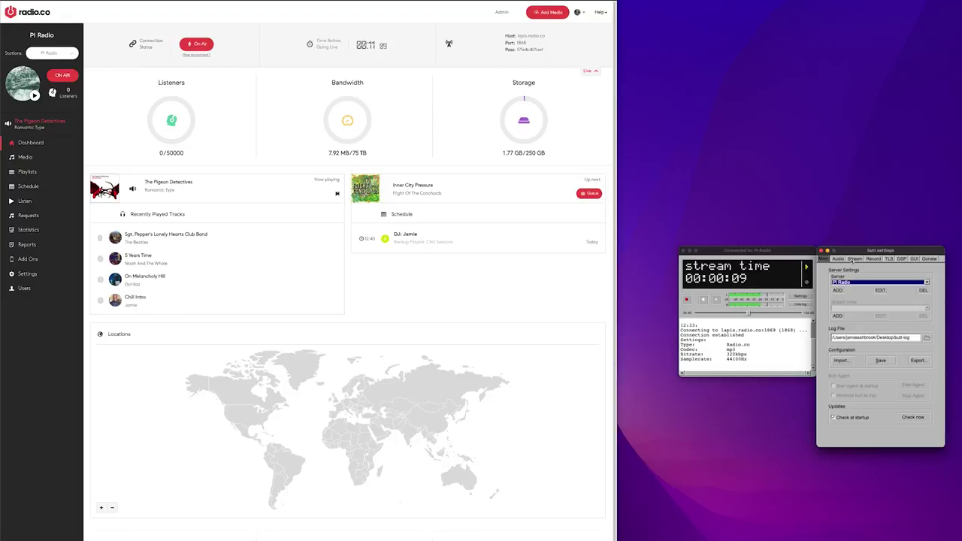
left_click(855, 258)
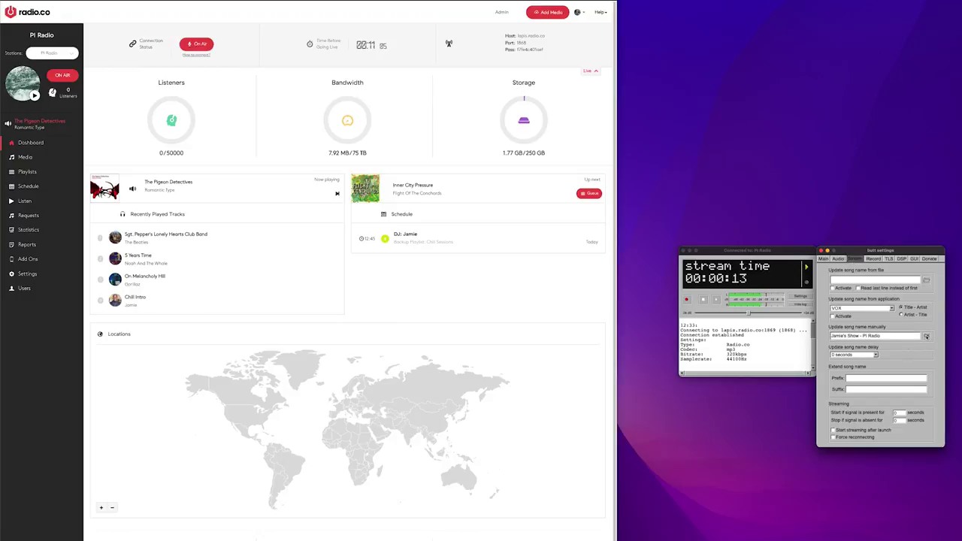
left_click(926, 336)
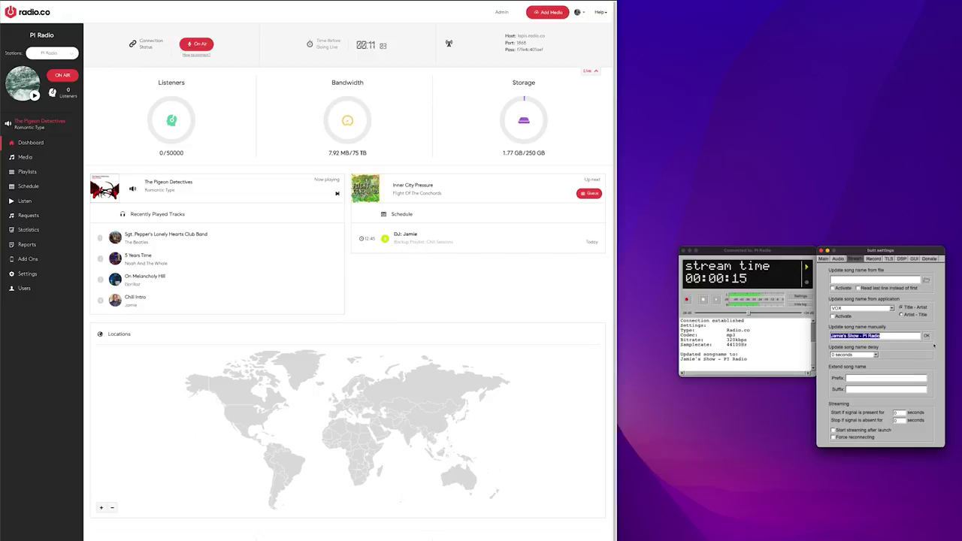
left_click(342, 265)
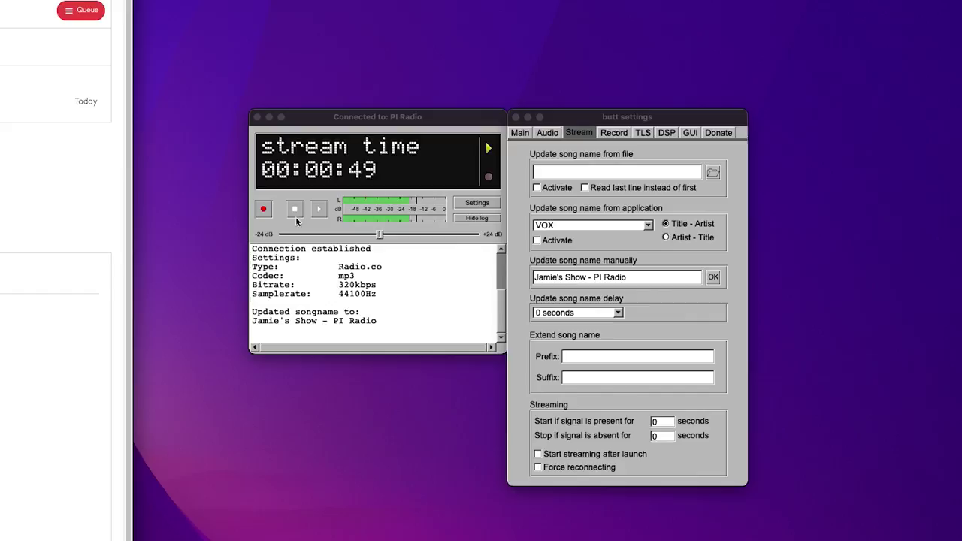
Stop the live broadcast to PI Radio.
left_click(297, 214)
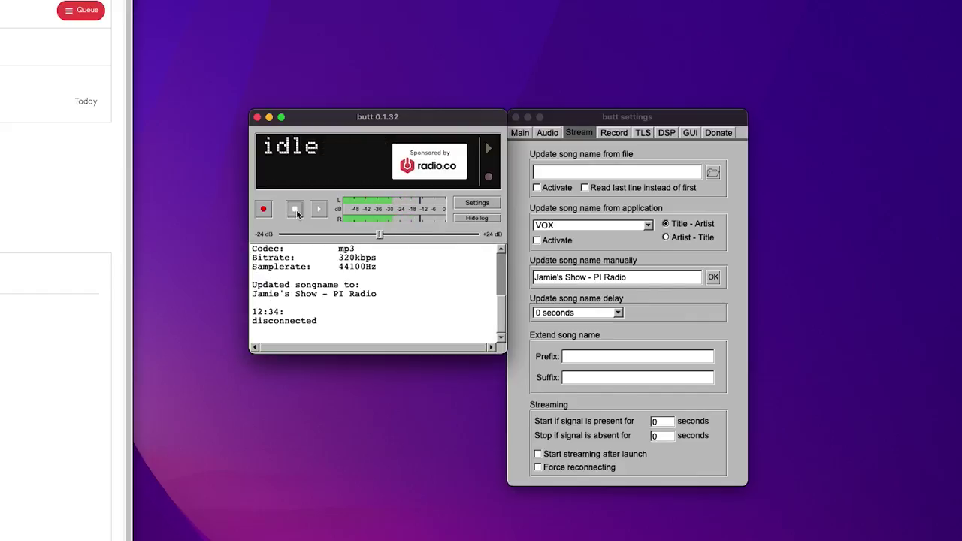